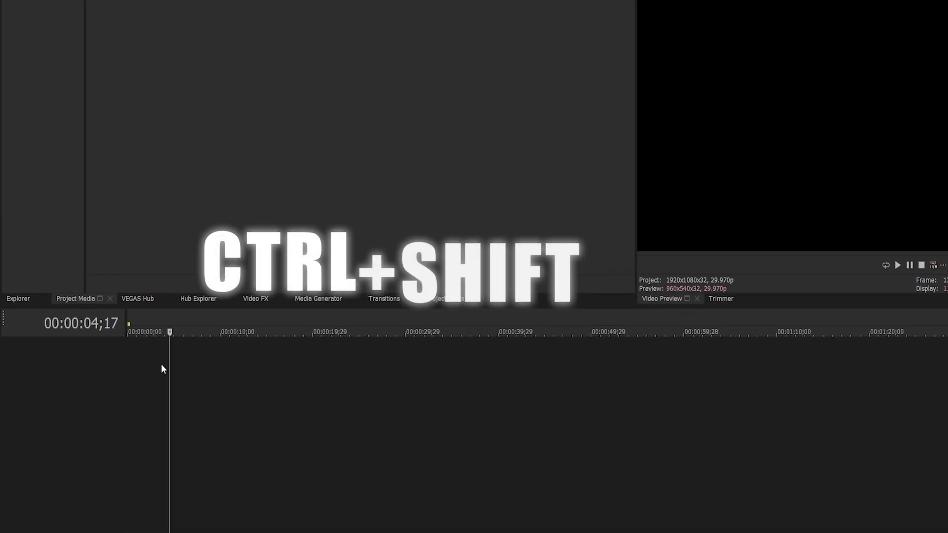
Add a new video track and insert a Sample Text title event.
key(ctrl+shift+q)
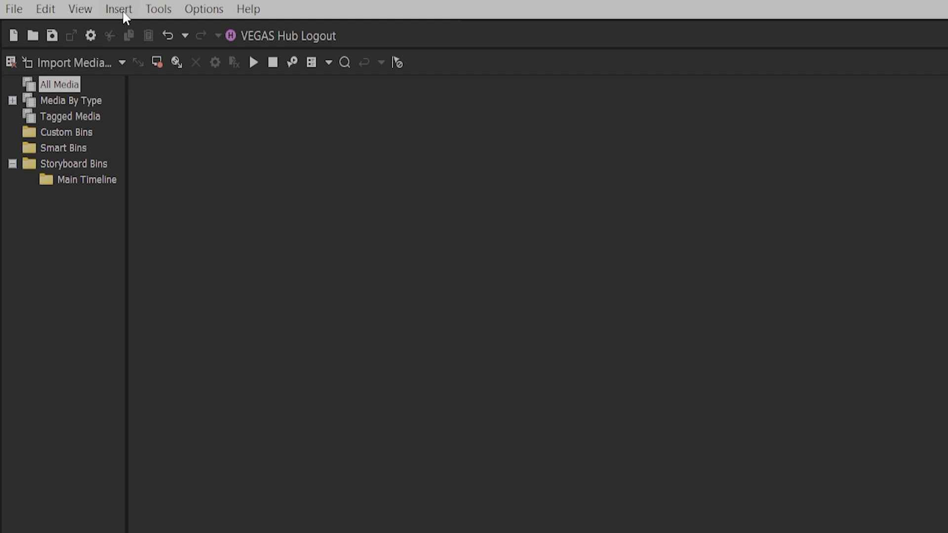
click(125, 17)
click(131, 314)
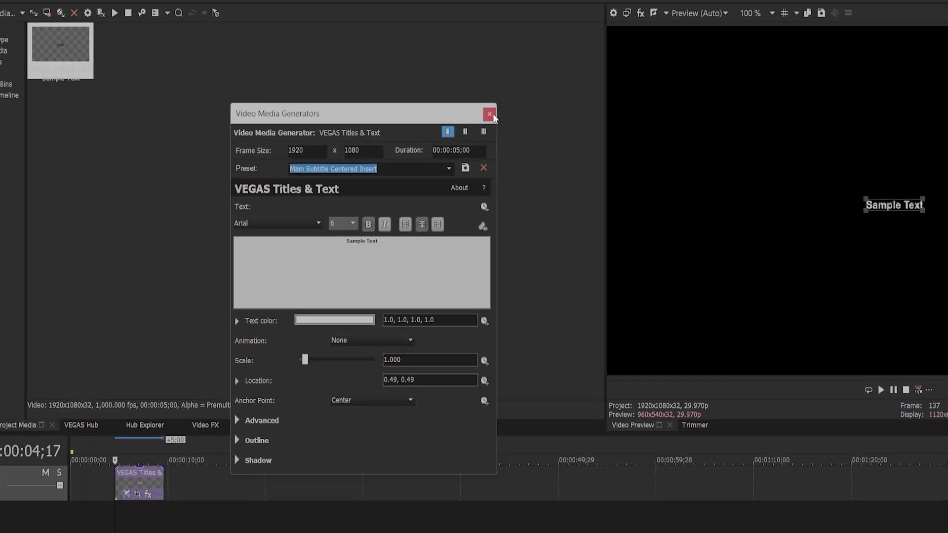
Close the title settings, drop Sequence 01.mp4 onto the timeline, and select all events.
click(523, 90)
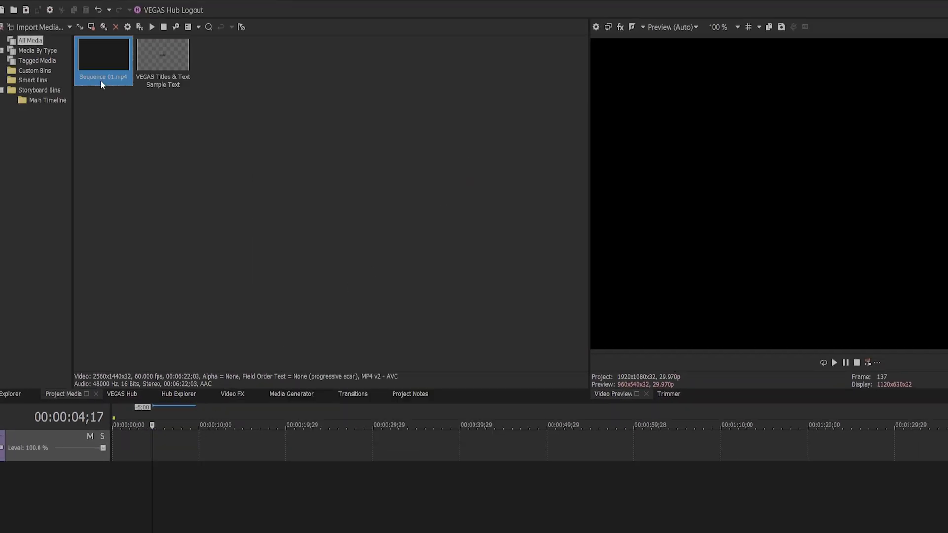
drag(102, 79, 125, 452)
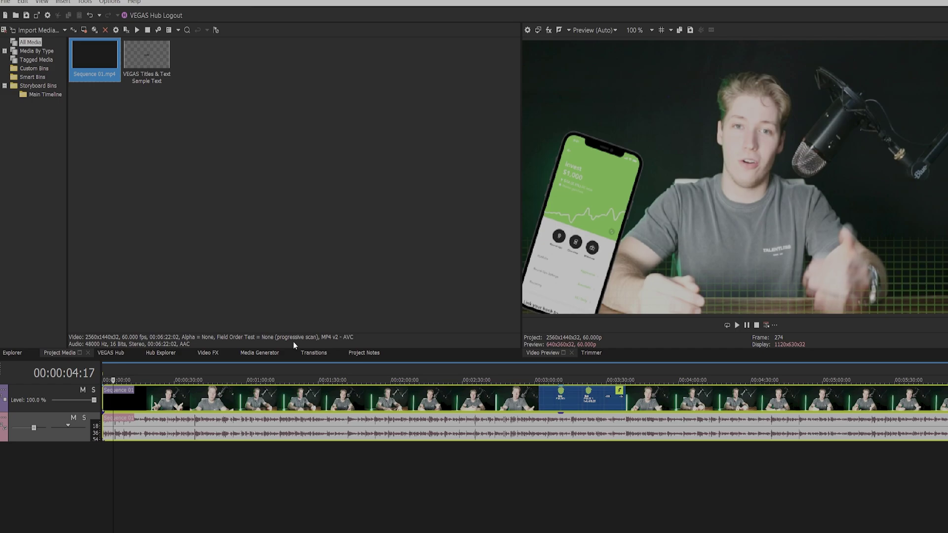
key(ctrl+a)
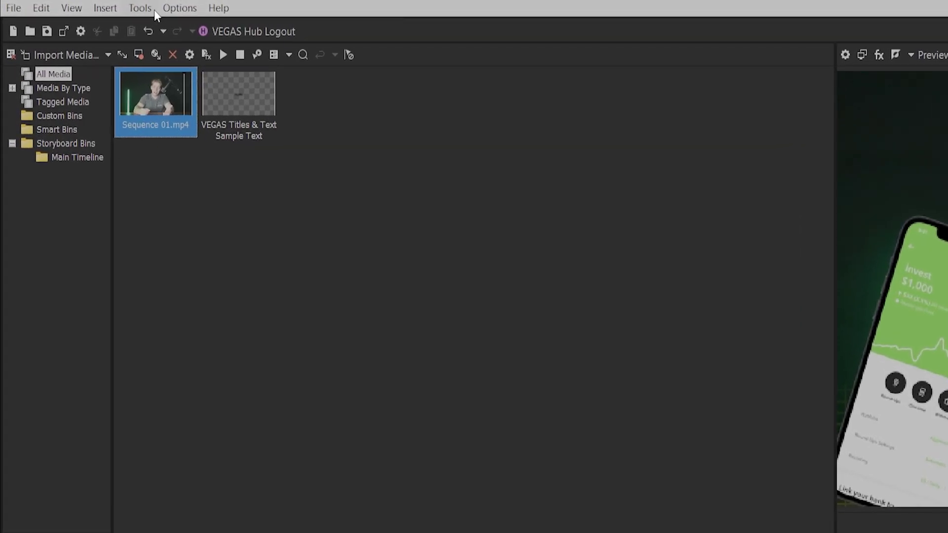
Run Tools > AI Speech to Text and analyze all of Sequence 01's speech.
click(83, 6)
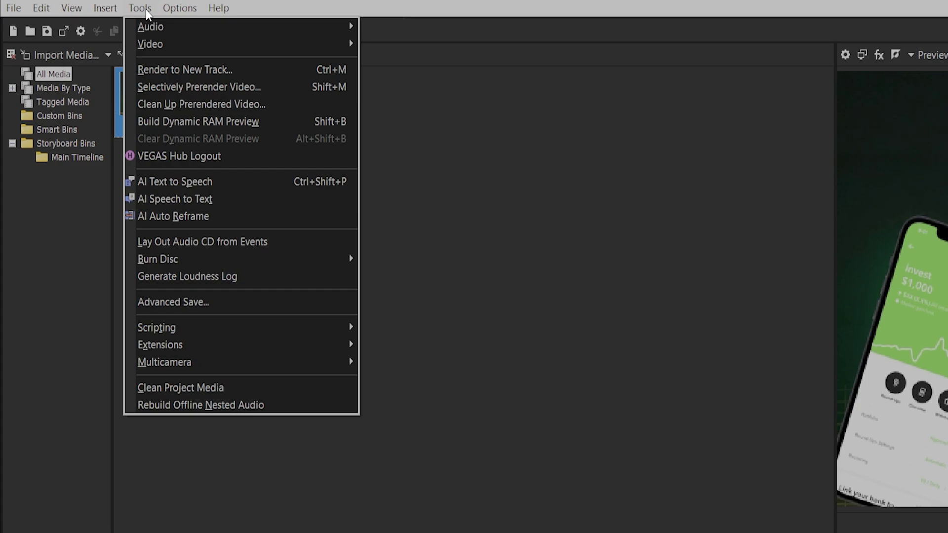
click(200, 196)
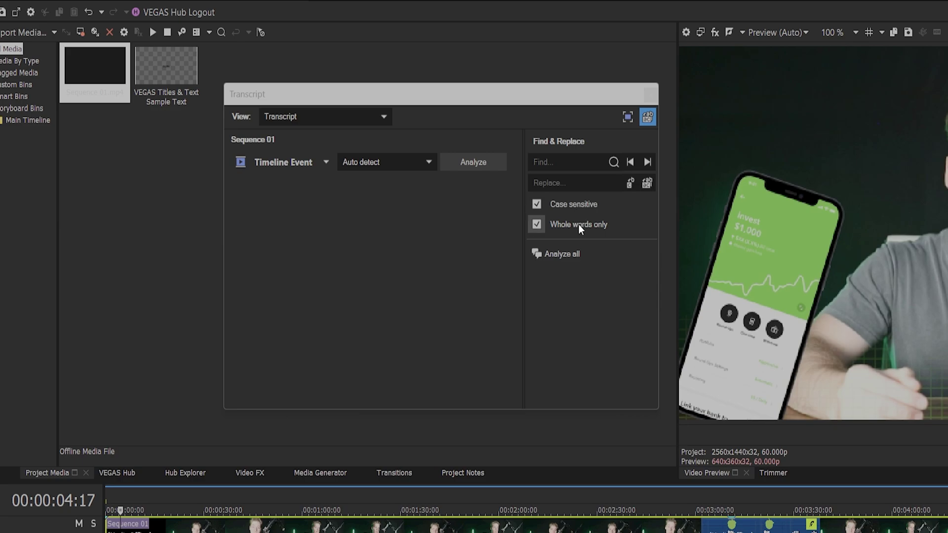
click(576, 253)
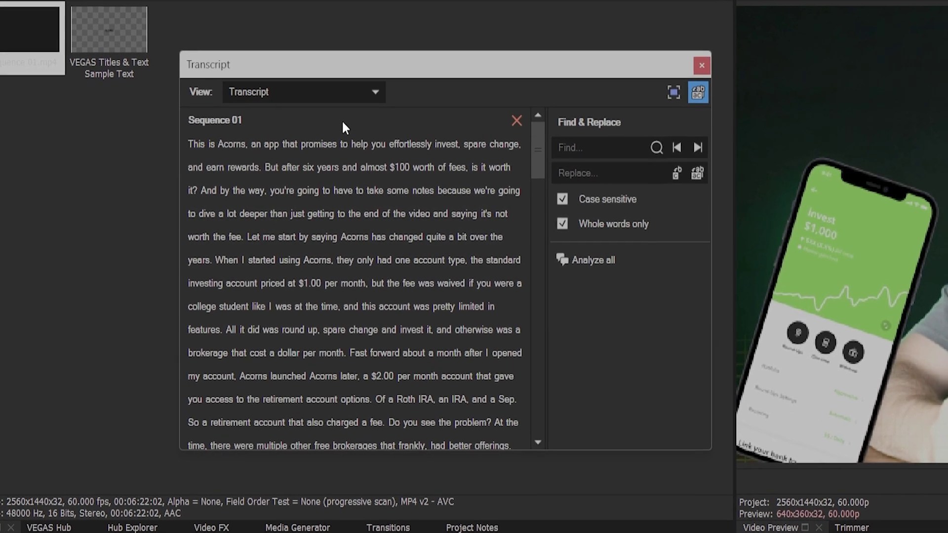
Show the transcript as subtitles: Main Subtitle Centered Insert preset, 73 characters per line, 2 lines.
click(350, 94)
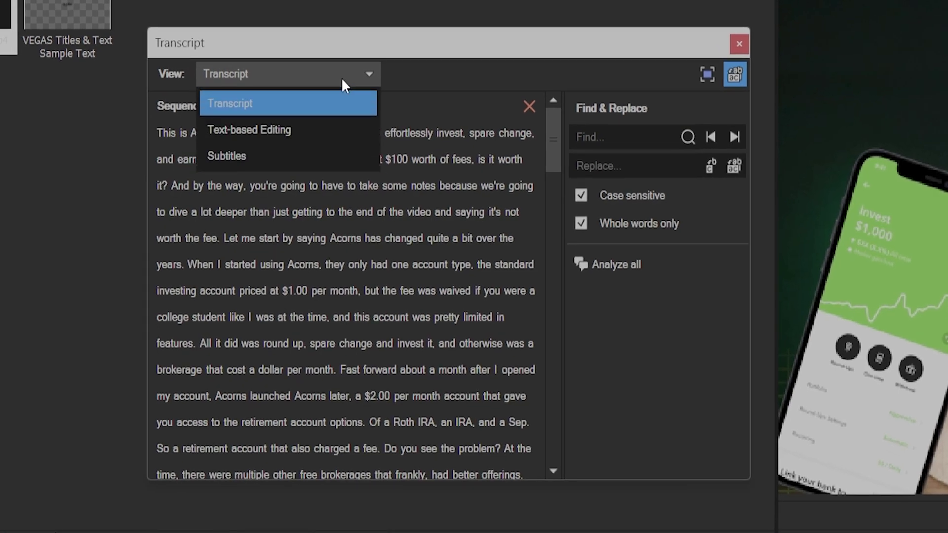
click(326, 156)
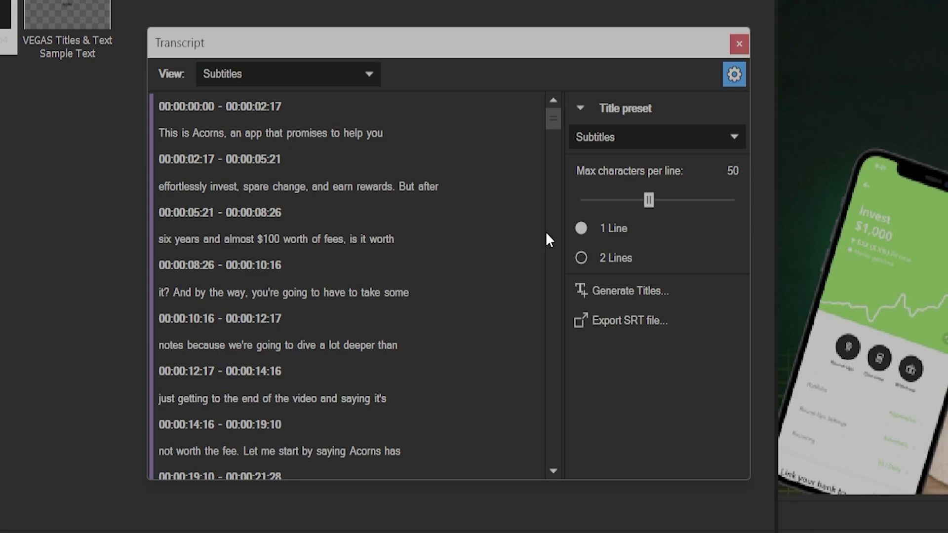
click(644, 138)
scroll(662, 394, up, 1)
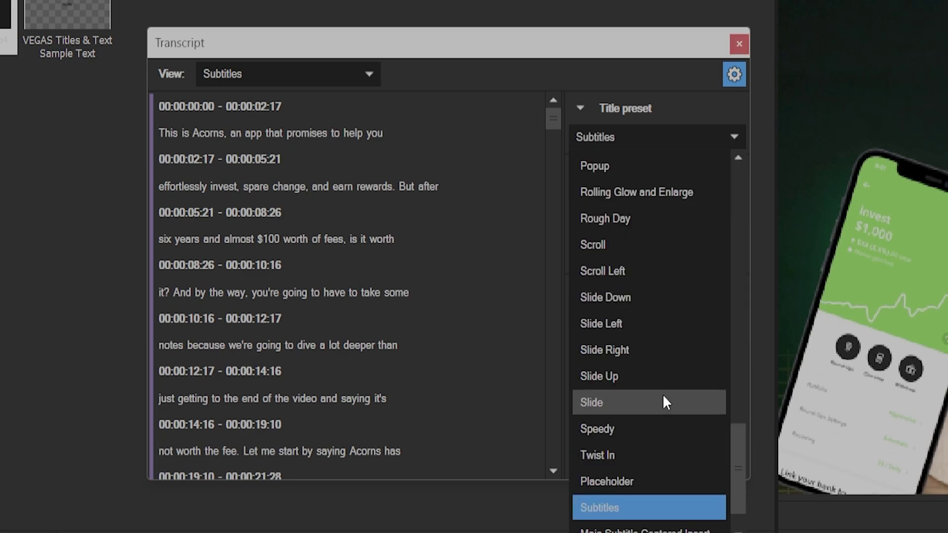
scroll(662, 398, down, 1)
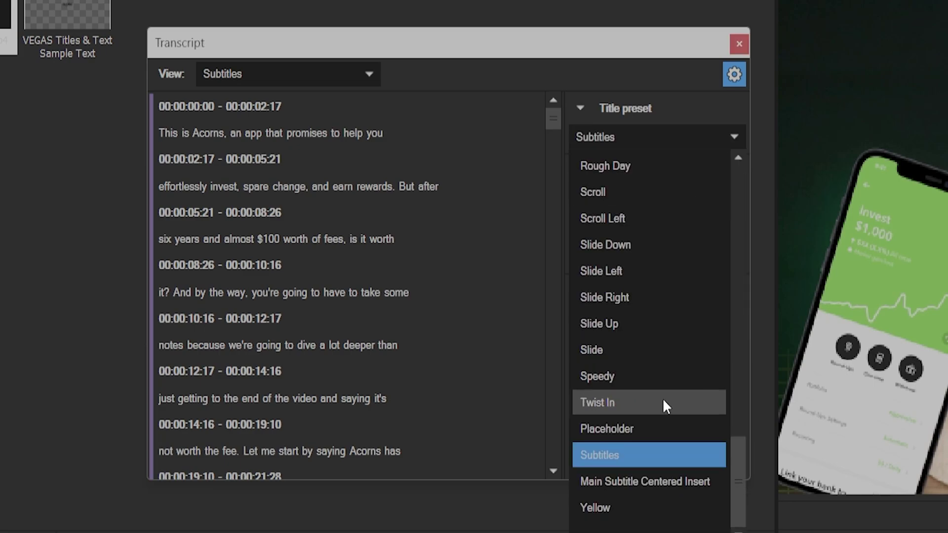
click(662, 479)
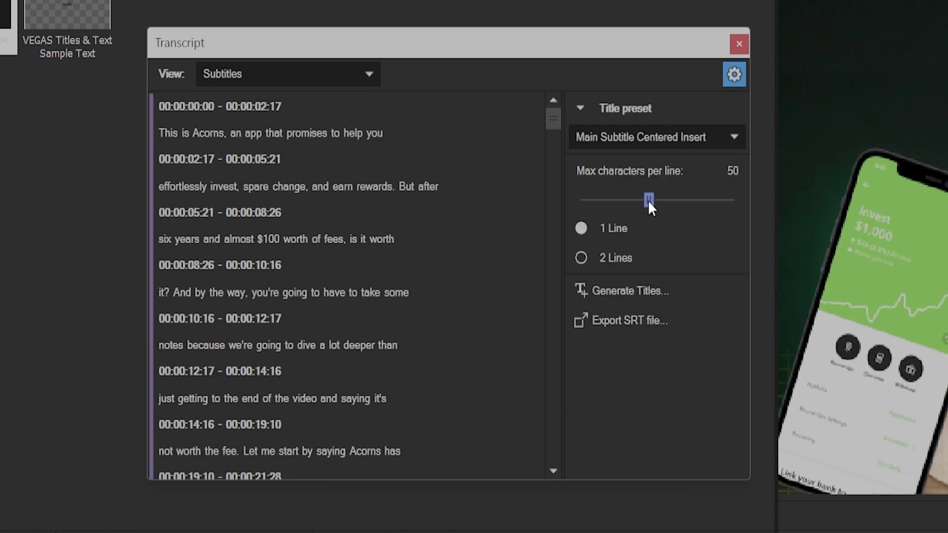
drag(648, 200, 691, 204)
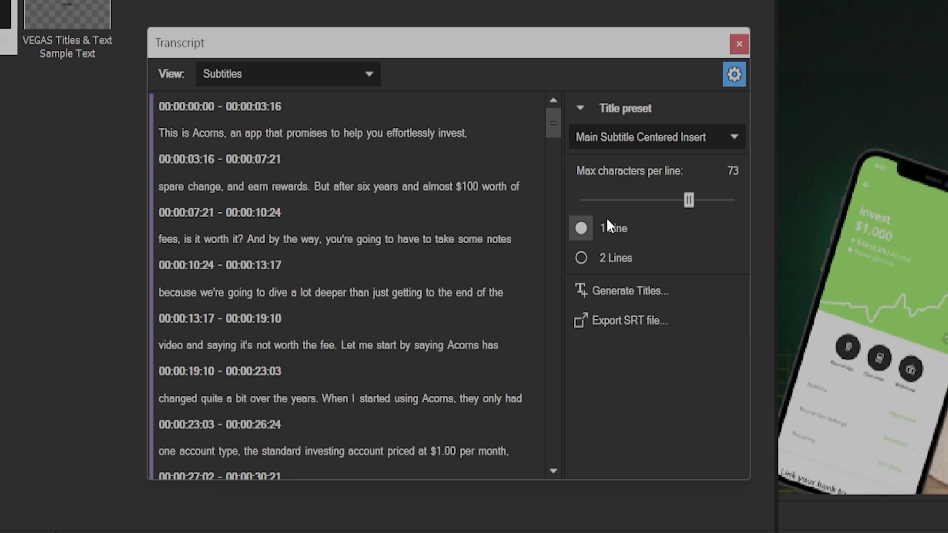
click(650, 249)
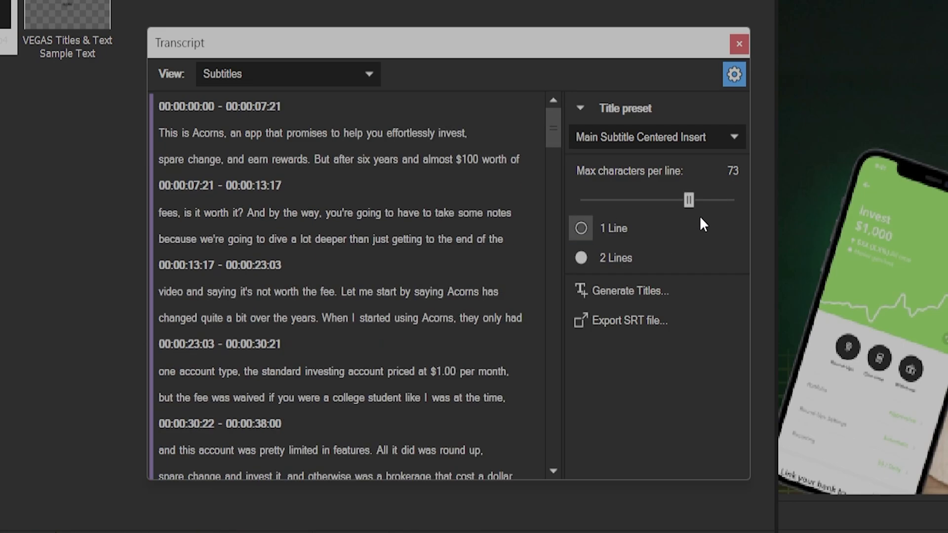
Switch the subtitles to 1 Line and generate them as titles on the timeline.
click(703, 225)
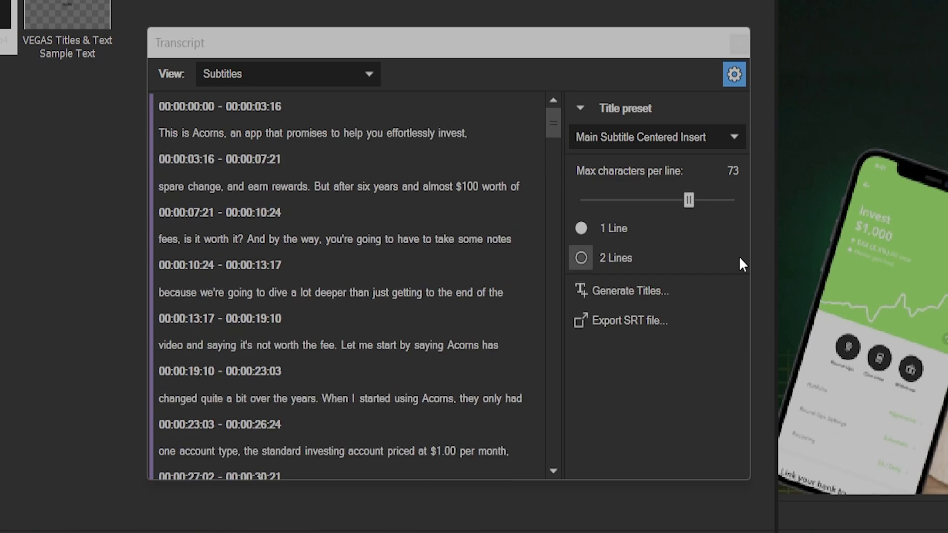
click(729, 284)
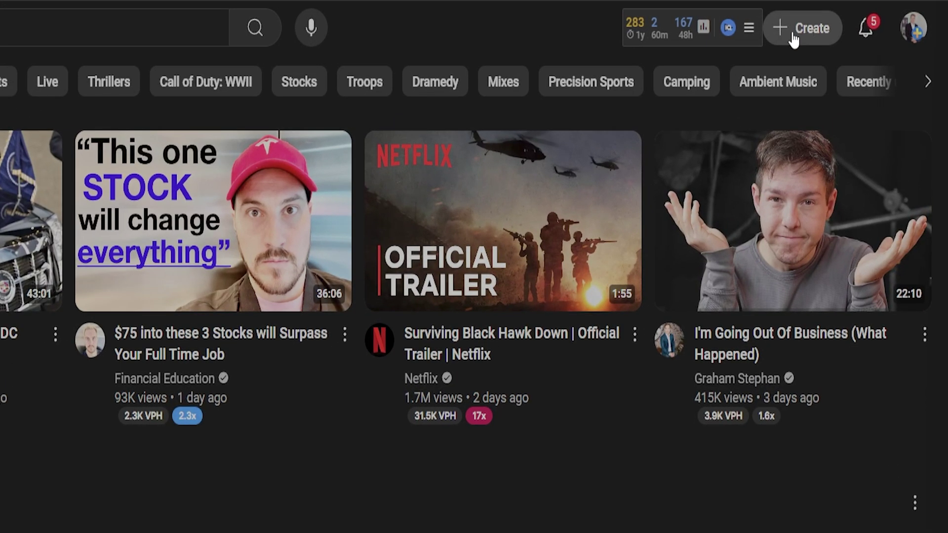
Upload Sequence 01 to YouTube Studio and set its visibility to Private.
click(853, 23)
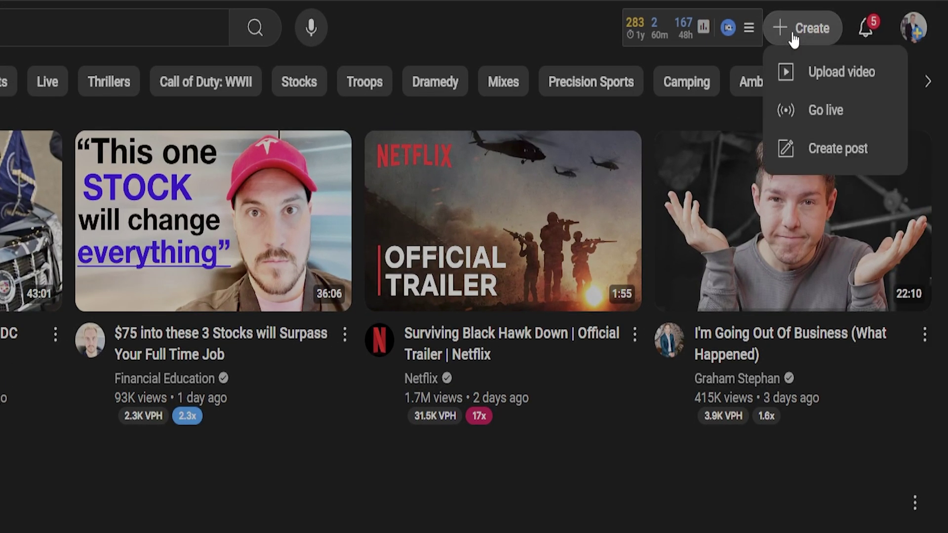
click(824, 72)
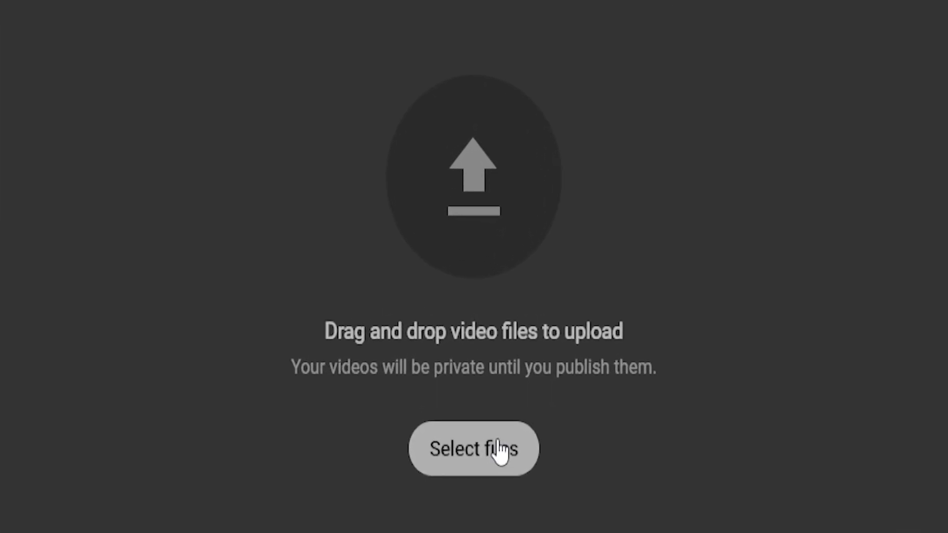
click(484, 333)
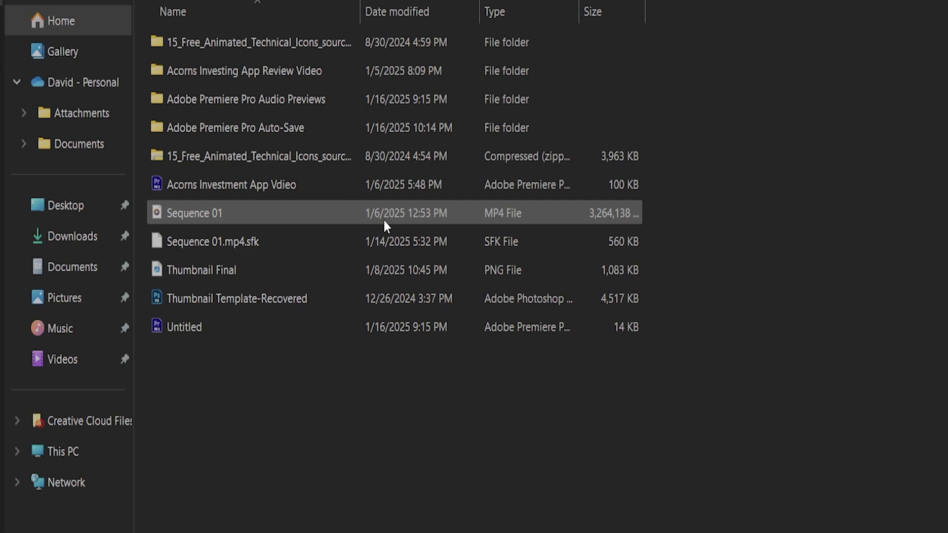
double_click(391, 217)
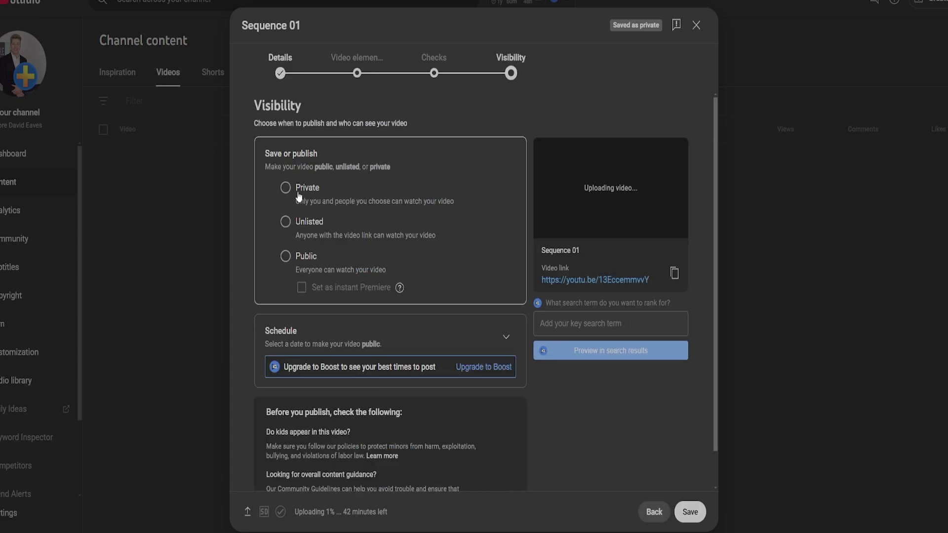
click(299, 195)
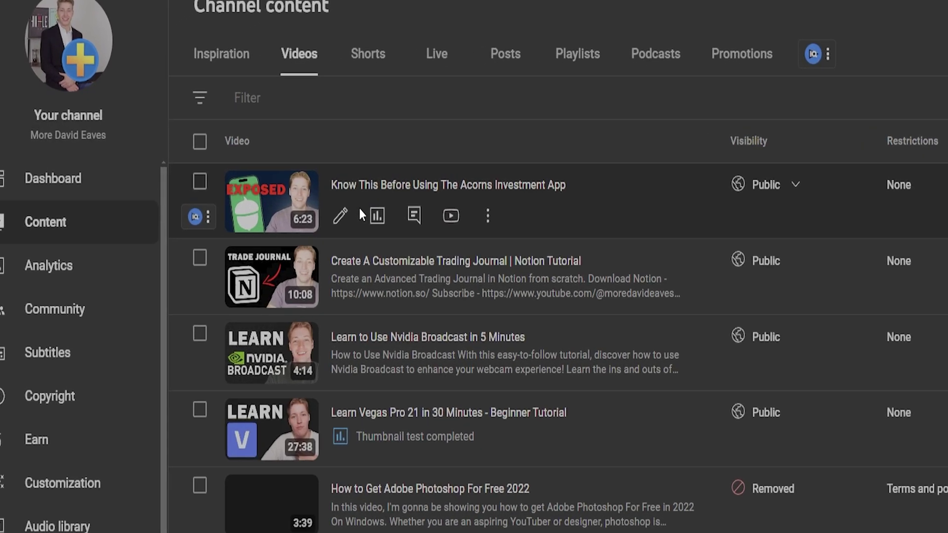
Download the Acorns video's automatic English captions from its Subtitles page as .srt.
click(218, 188)
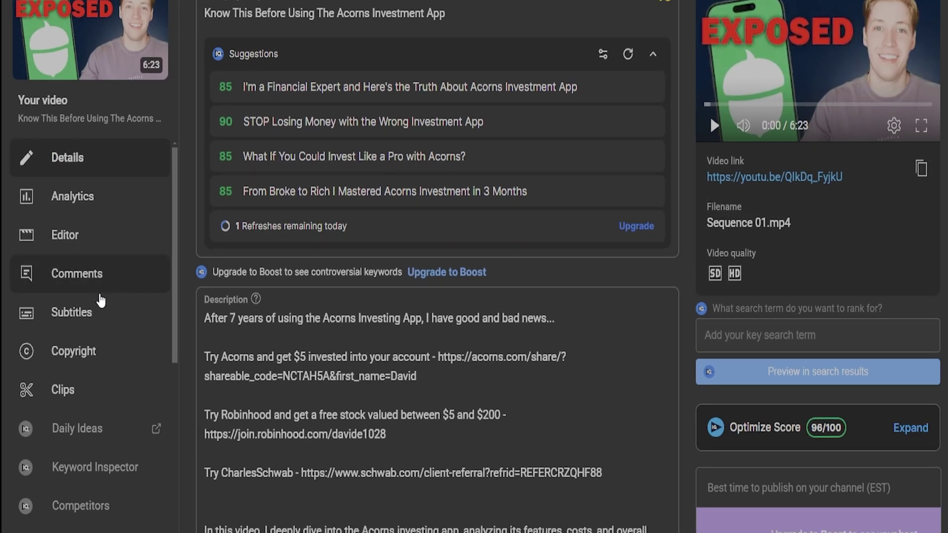
click(101, 308)
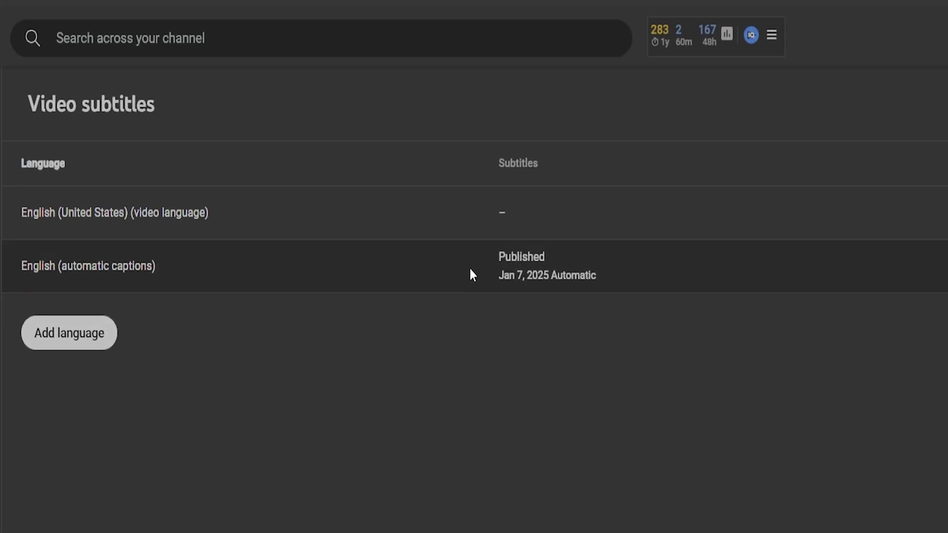
click(585, 265)
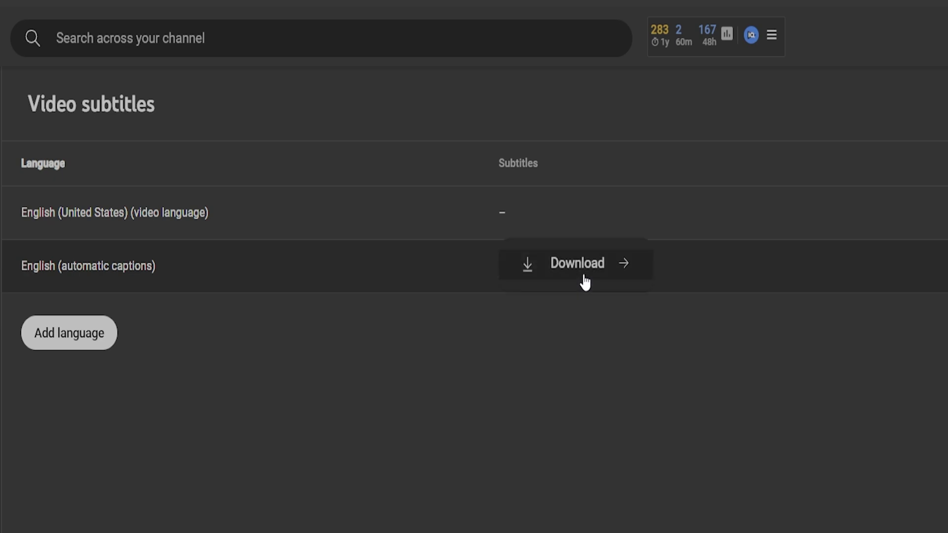
click(594, 277)
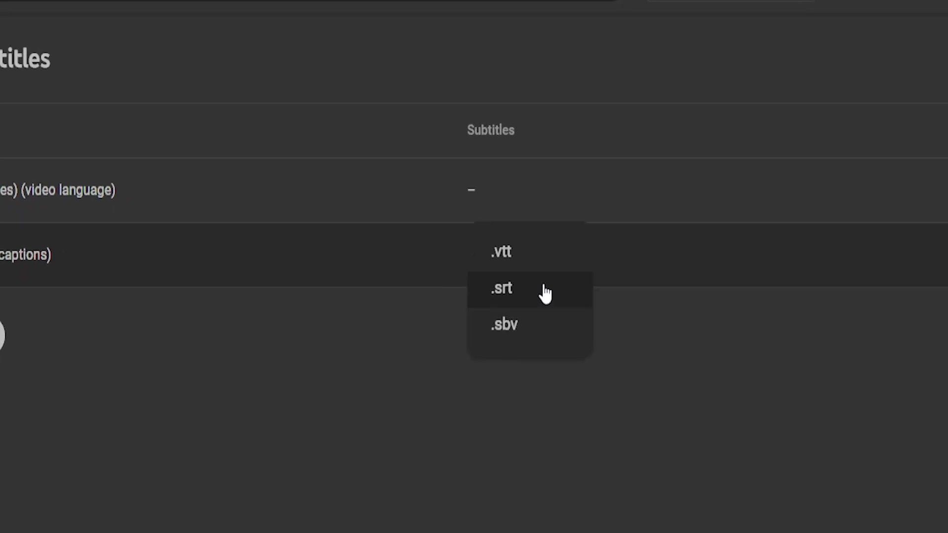
click(494, 270)
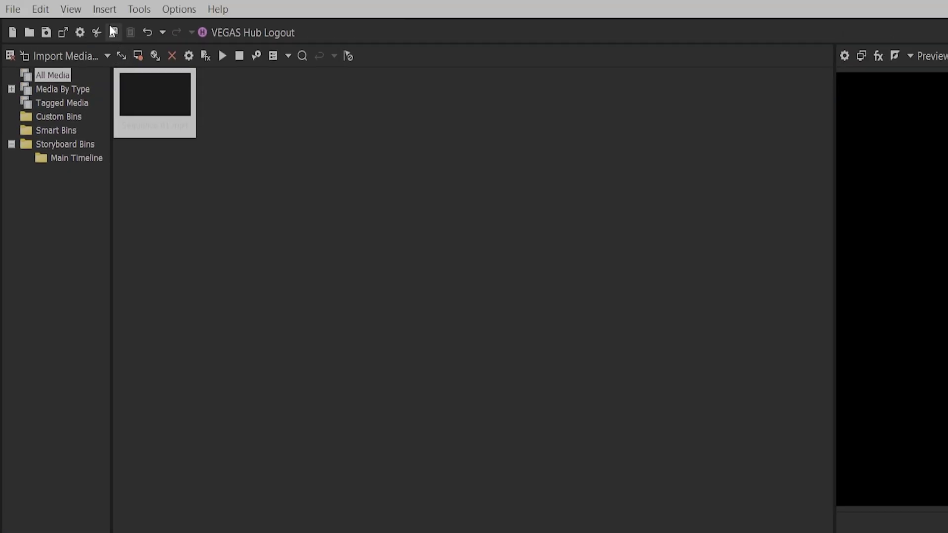
Insert subtitles from file, choosing captions (1).srt from Downloads with the .srt filter.
click(104, 9)
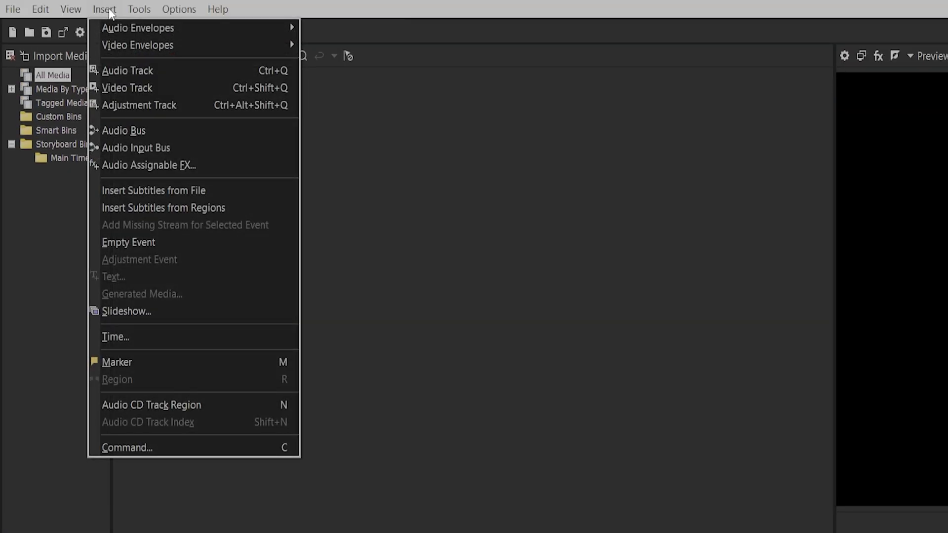
click(148, 190)
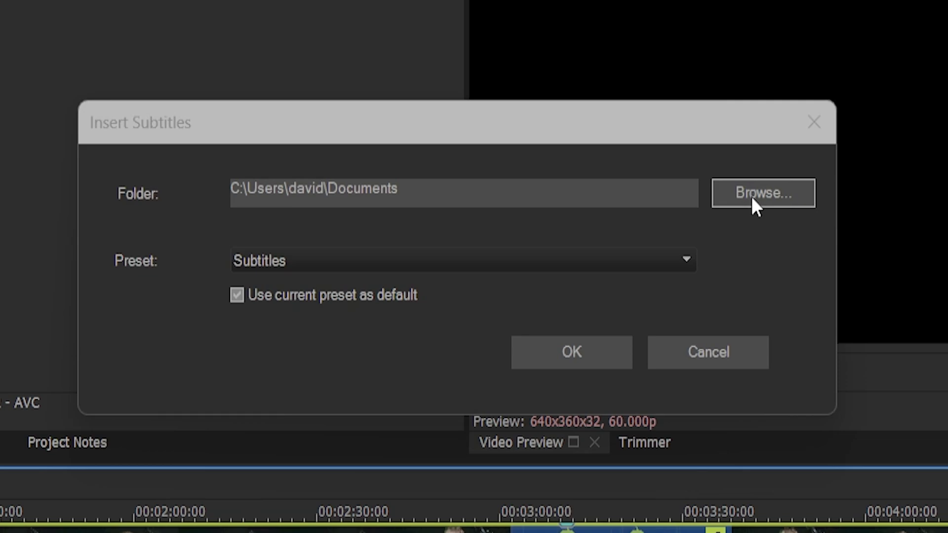
click(752, 197)
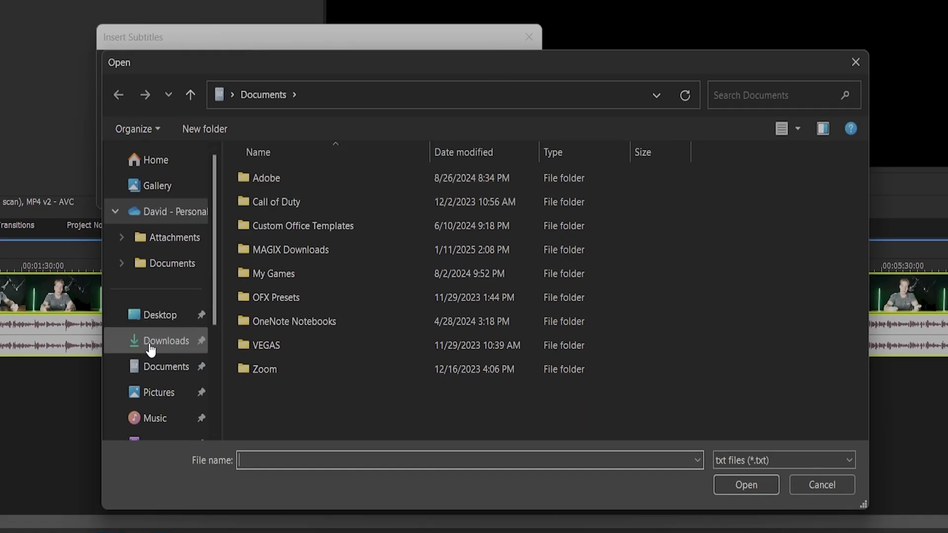
click(151, 346)
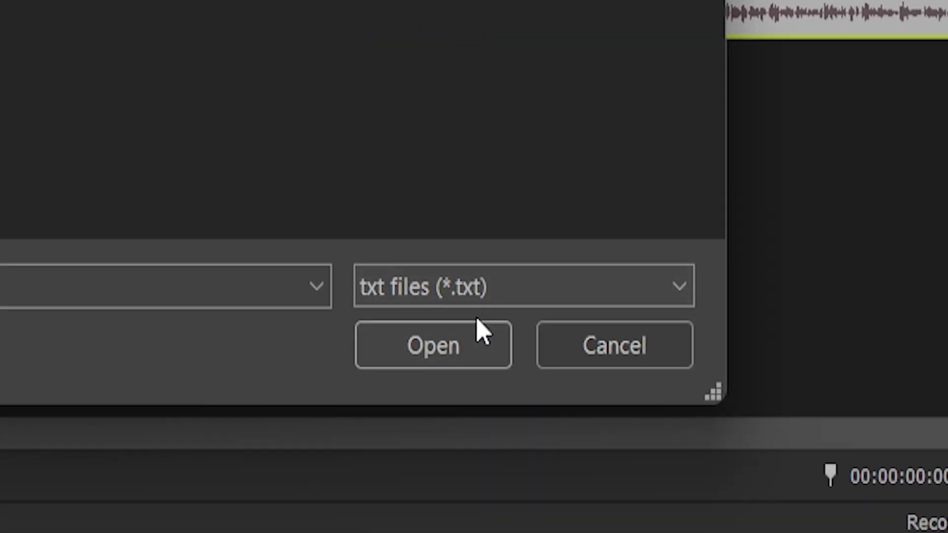
click(563, 303)
click(531, 387)
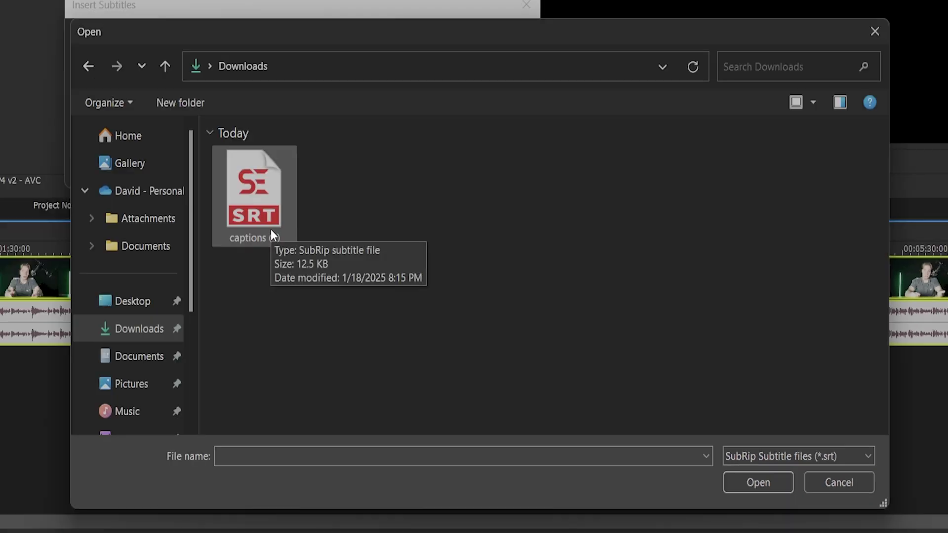
click(271, 230)
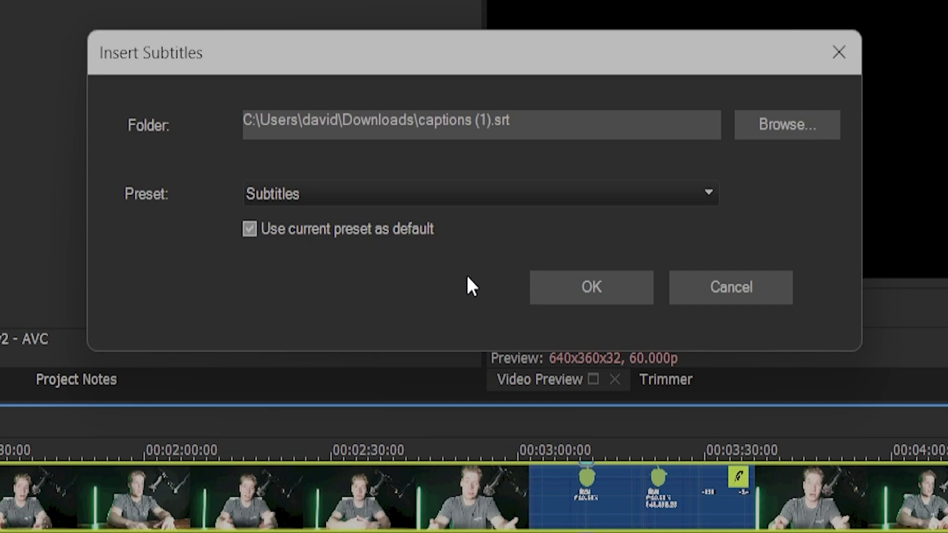
Keep the Subtitles style preset and confirm adding the subtitles to the timeline.
click(518, 203)
scroll(519, 202, up, 1)
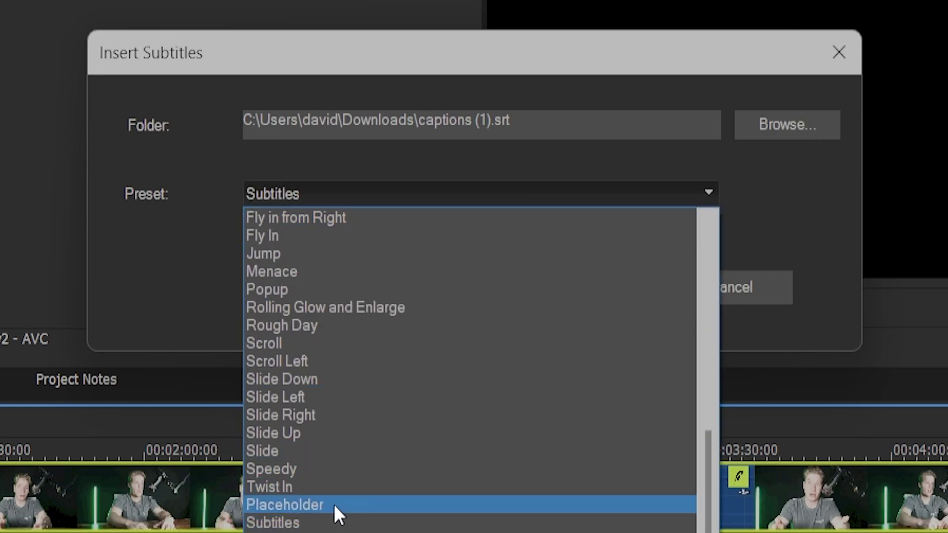
click(326, 523)
click(585, 289)
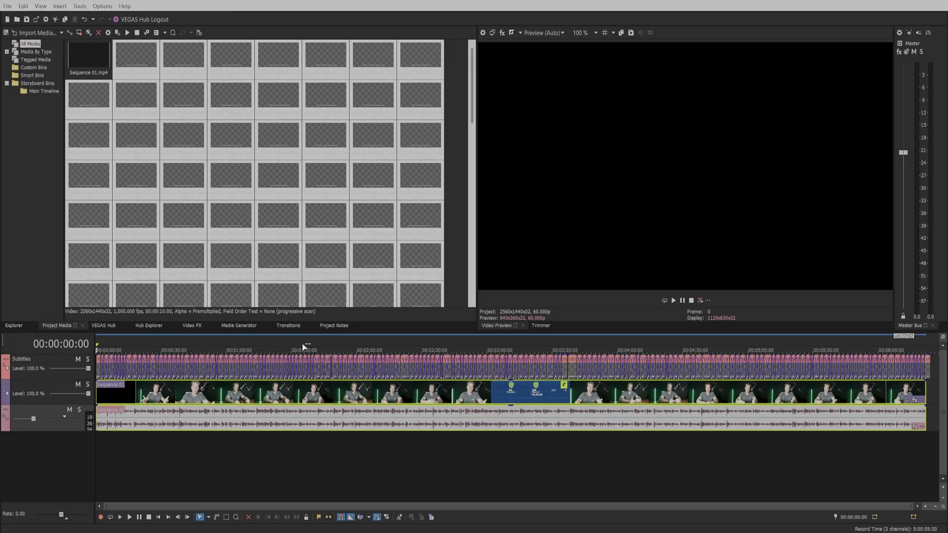
Move the cursor to 00:01:35:09 to preview the subtitled frame.
click(304, 346)
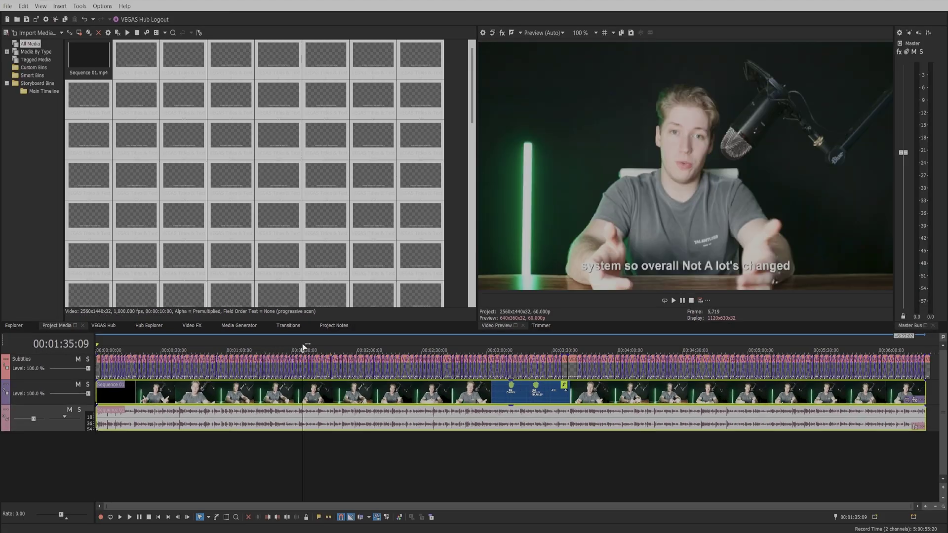